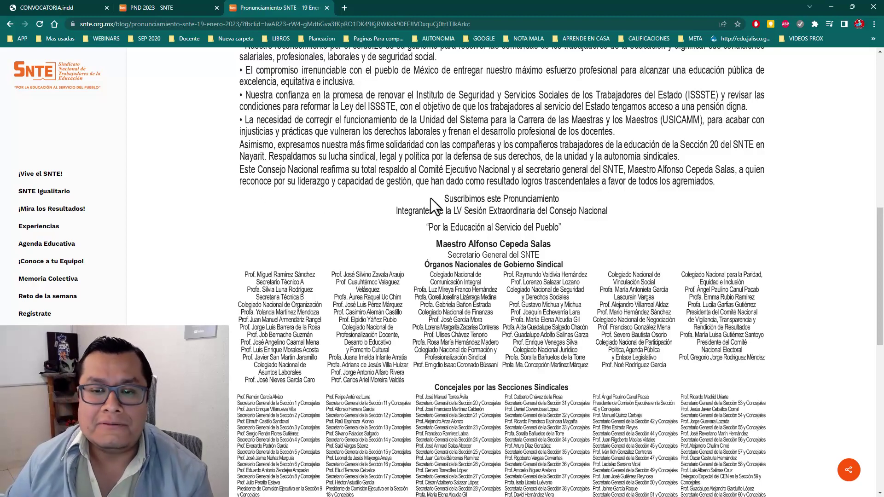
Step: Scroll the 19 January 2023 SNTE Pronunciamiento to its closing statements and Consejo Nacional signatories
scroll(430, 198, "up", 3)
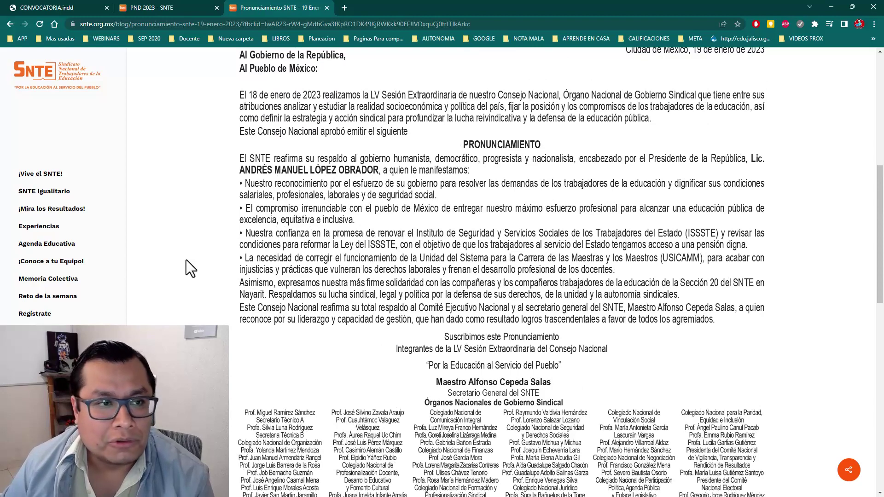
Step: From the PND 2023 list, open Sección 10 Ciudad de México's 'Formato: Docentes Educación Básica (DEB)'
scroll(325, 267, "down", 1)
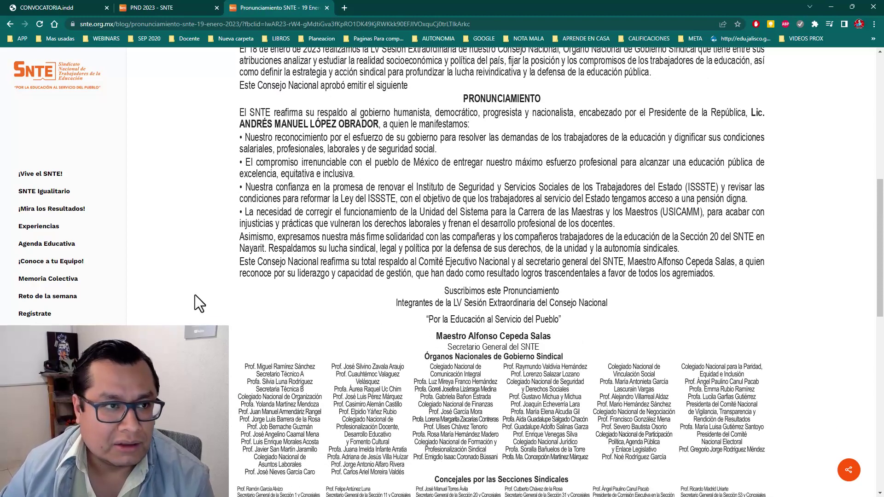
left_click(156, 8)
scroll(321, 183, "down", 7)
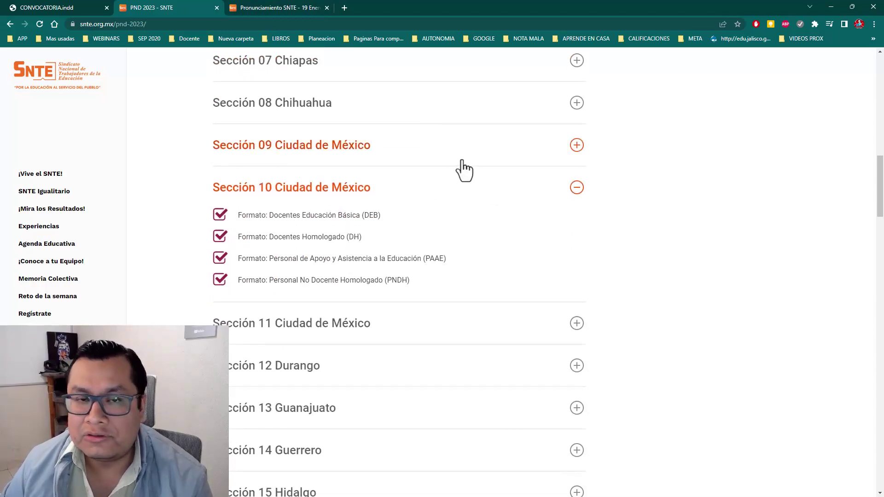
scroll(674, 204, "down", 1)
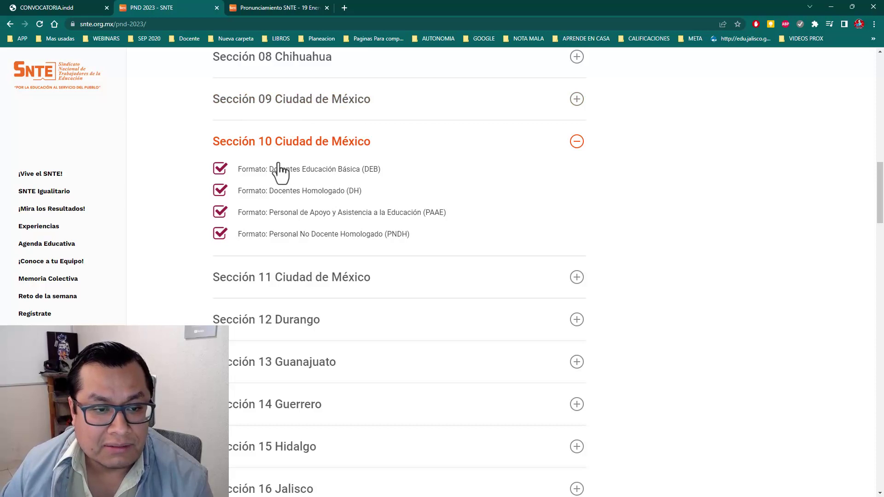
left_click(313, 173)
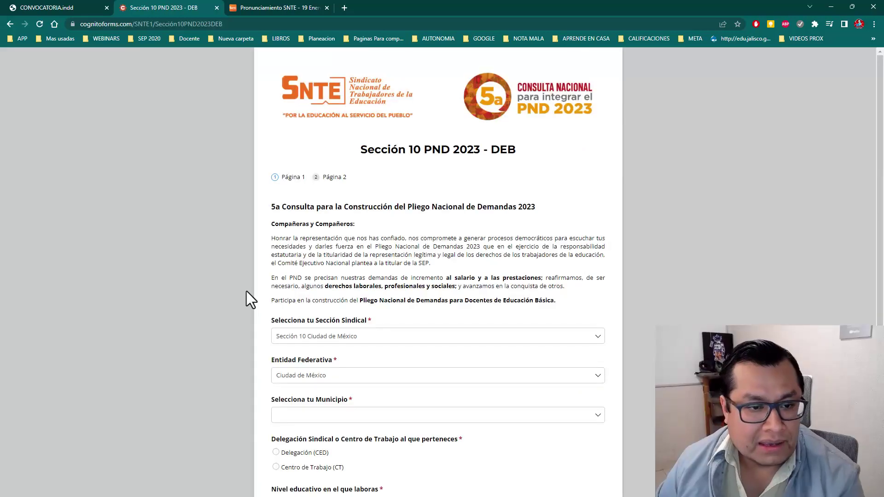
Step: Zoom in on the DEB consultation form and scroll down through its first page
key("ctrl+plus")
key("ctrl+plus")
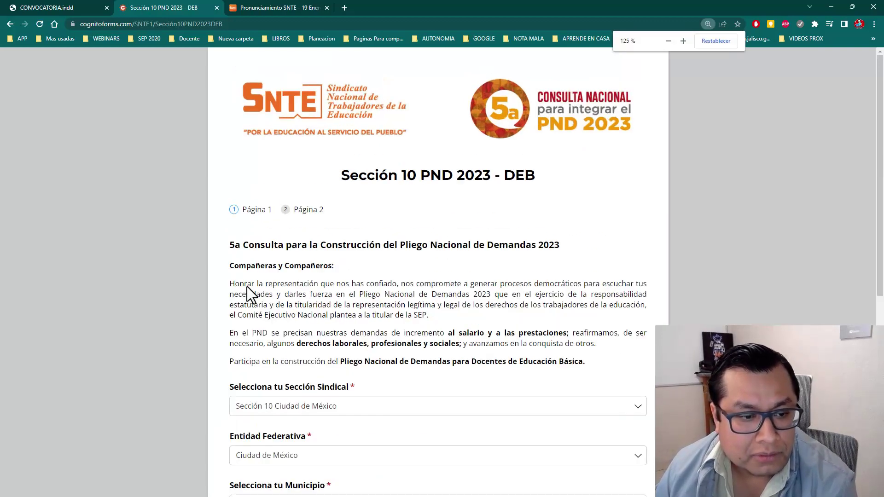
scroll(247, 286, "down", 3)
scroll(248, 285, "down", 1)
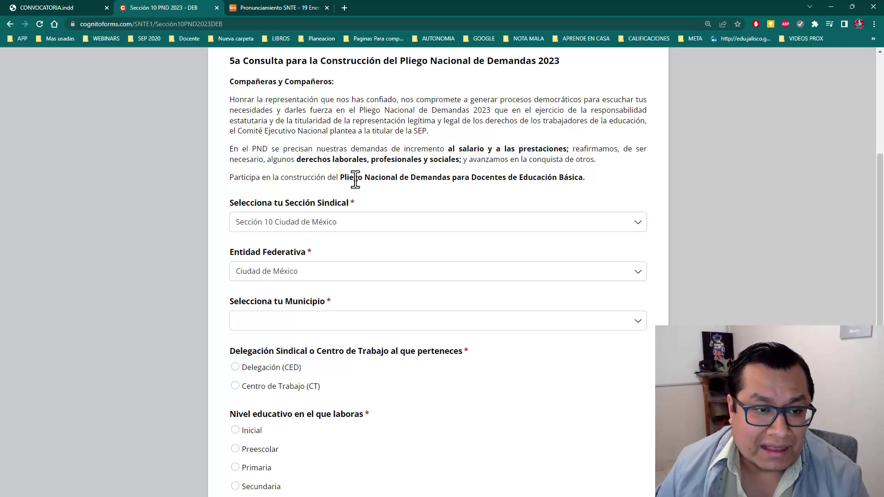
scroll(356, 176, "down", 1)
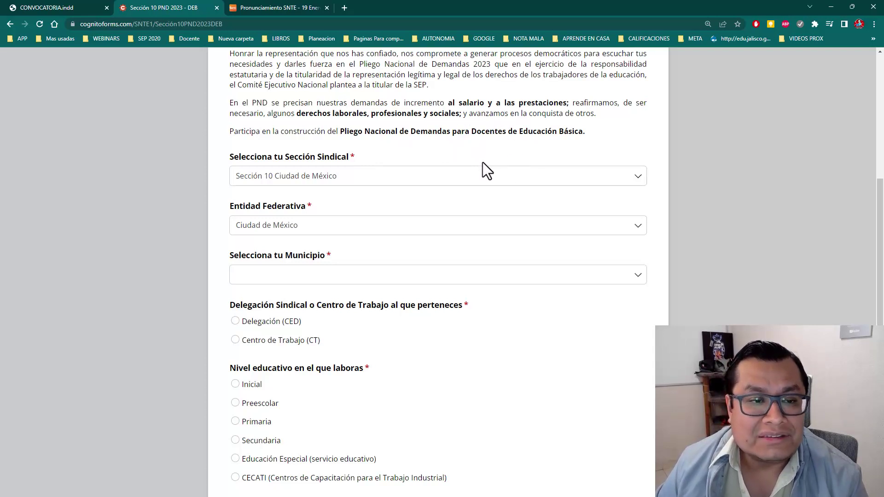
scroll(330, 198, "down", 1)
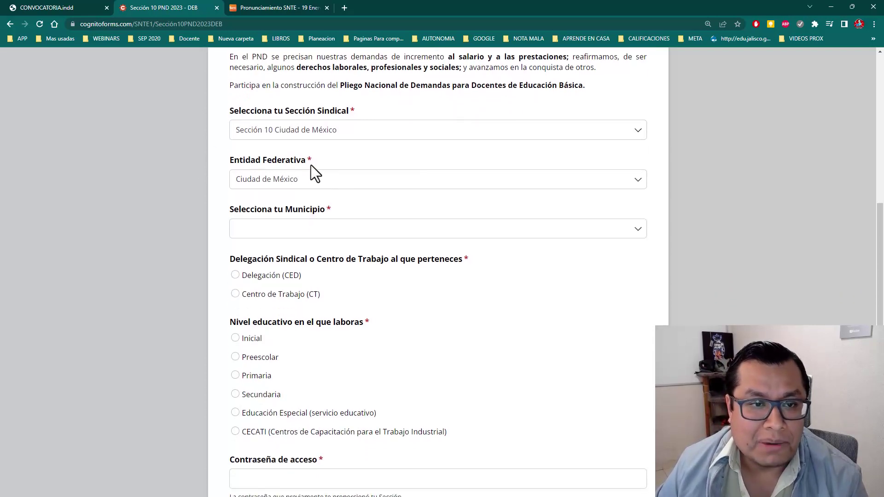
Step: Keep Sección 10 Ciudad de México as the union section and bring up the Municipio list
left_click(353, 130)
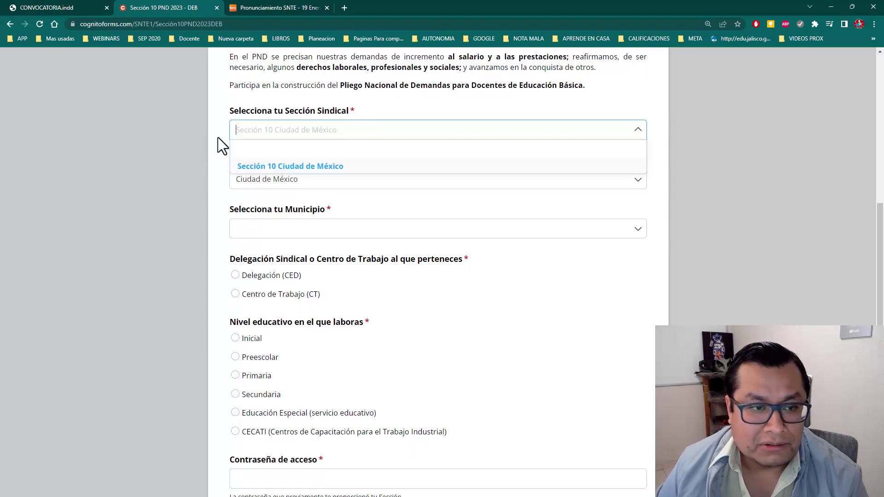
left_click(315, 114)
scroll(232, 217, "down", 1)
left_click(300, 186)
scroll(325, 194, "down", 2)
scroll(405, 250, "up", 2)
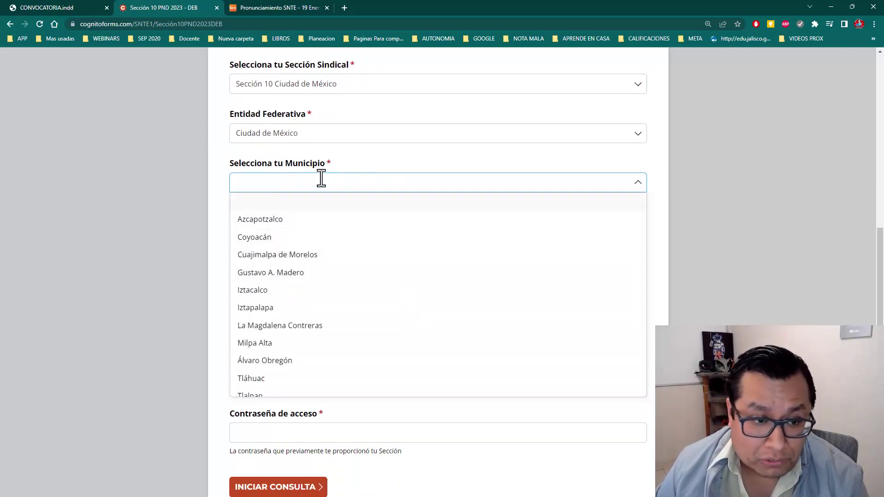
Step: Set Municipio to Gustavo A. Madero and answer Centro de Trabajo (CT) rather than Delegación (CED)
left_click(307, 273)
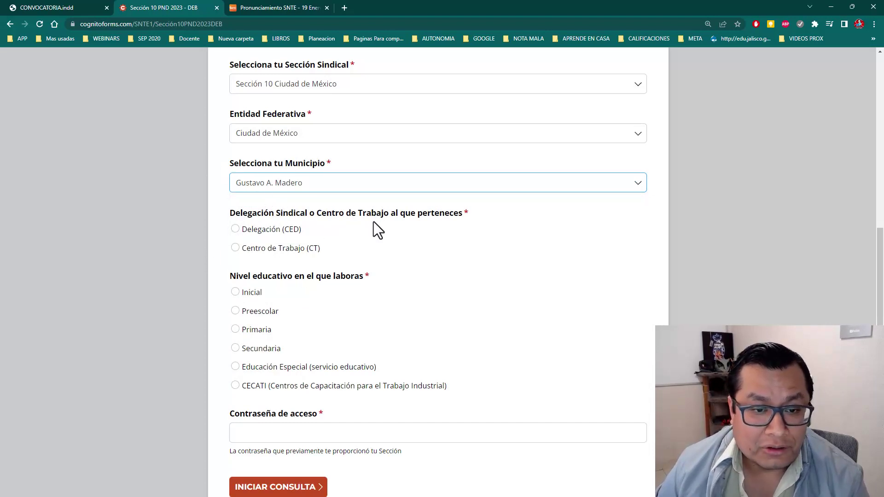
scroll(374, 221, "down", 1)
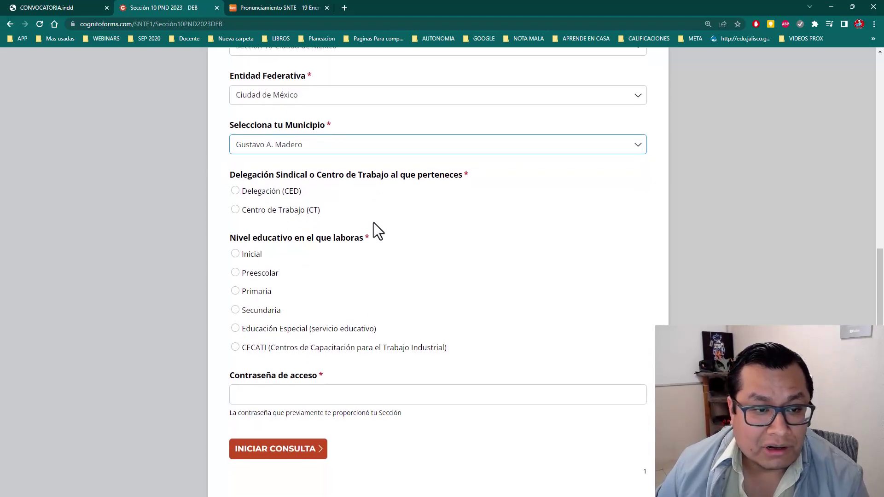
left_click(234, 191)
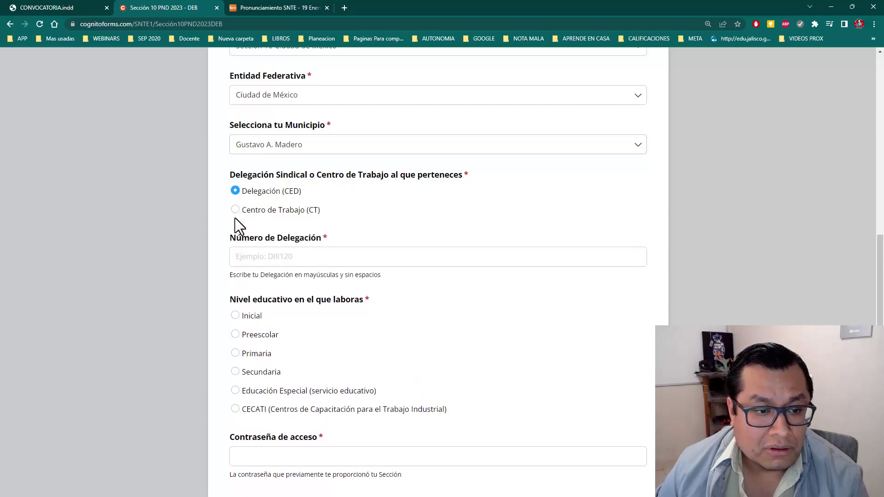
left_click(235, 211)
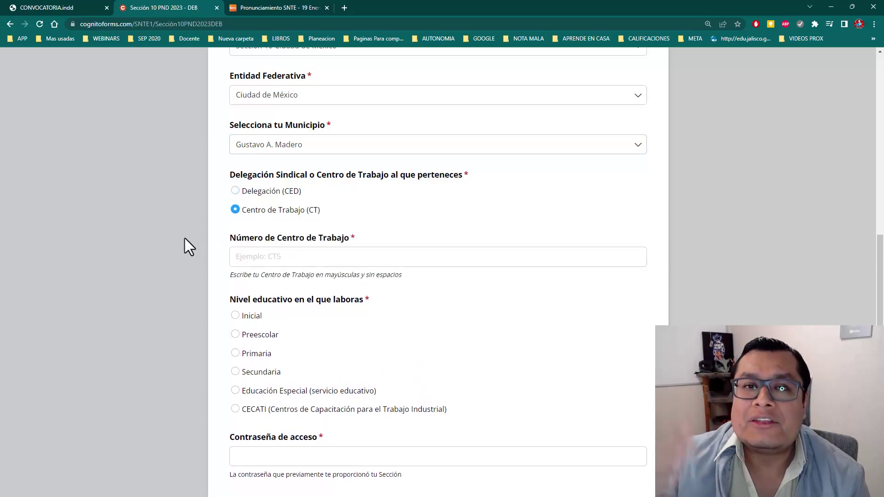
key("Up")
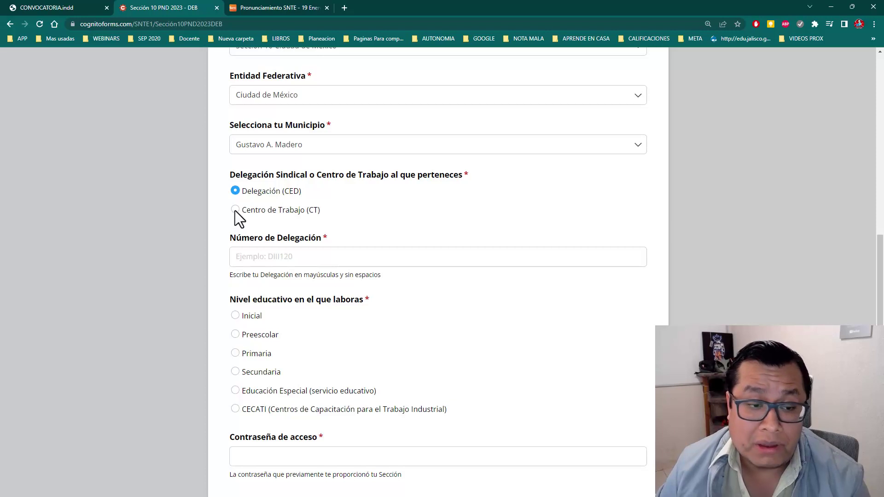
left_click(235, 209)
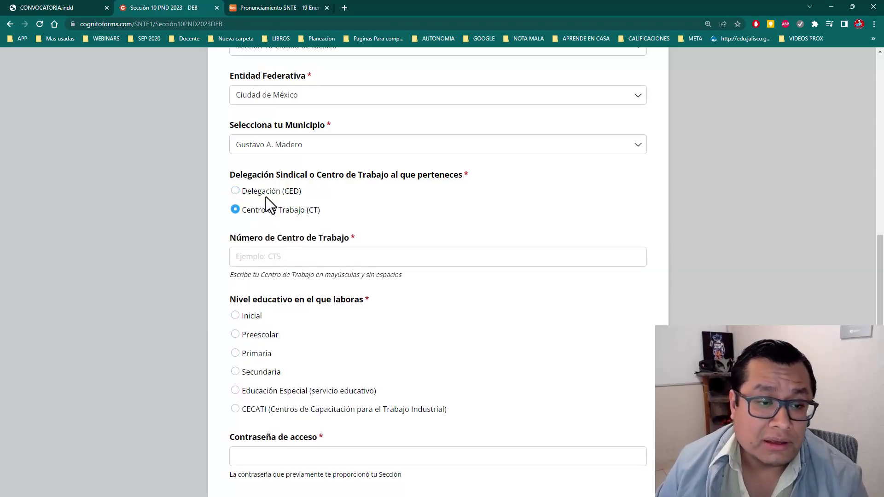
Step: Paste the work-centre number, choose Secundaria as the level, and move to the access password field
scroll(355, 196, "down", 1)
key("Tab")
key("ctrl+v")
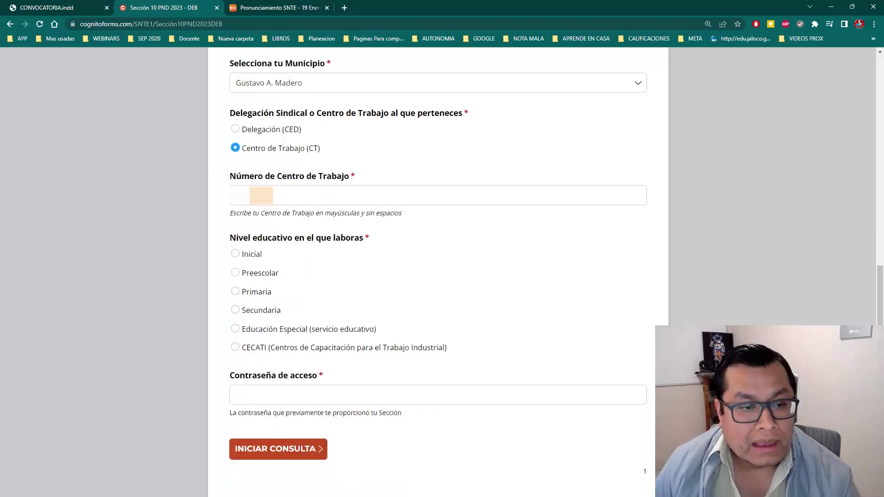
left_click(264, 310)
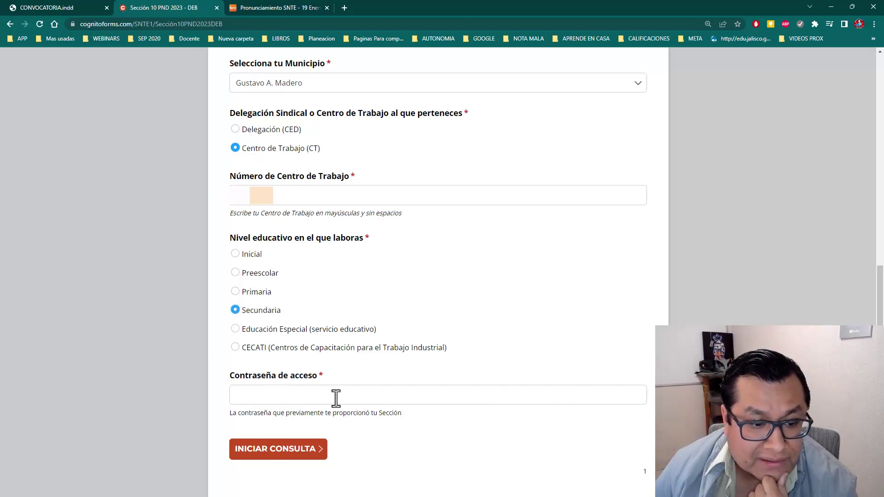
left_click_drag(229, 414, 387, 415)
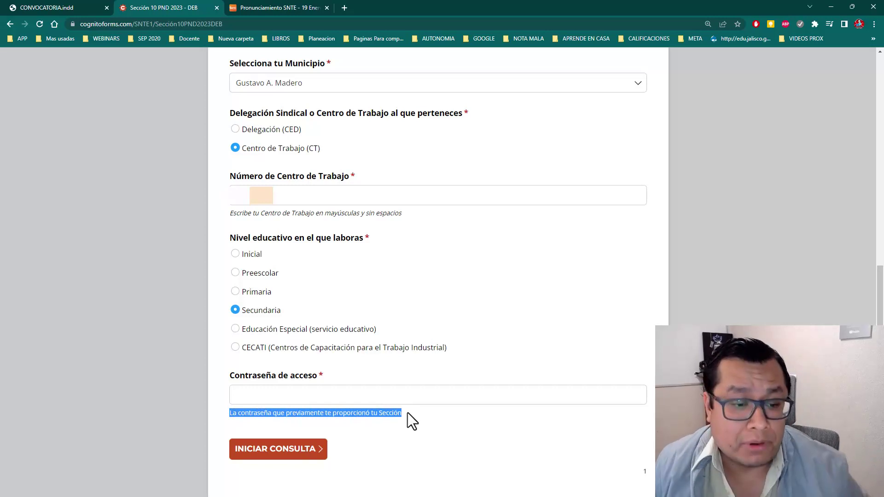
left_click(407, 412)
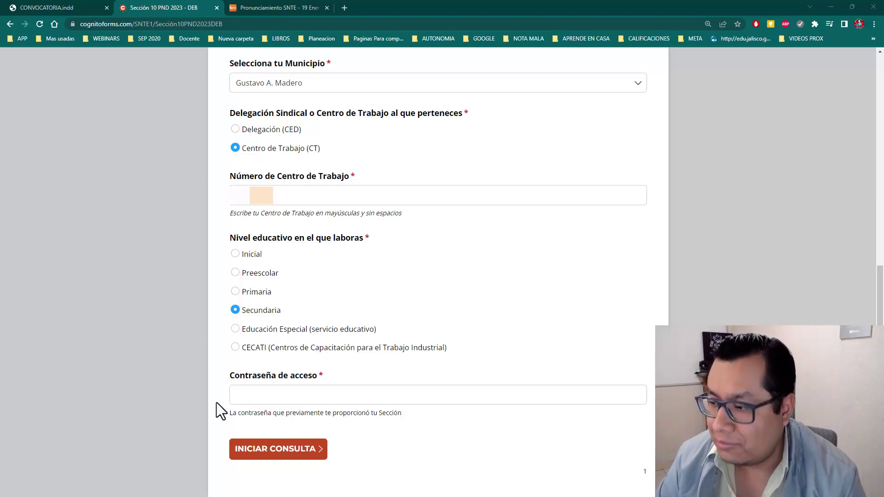
left_click(258, 398)
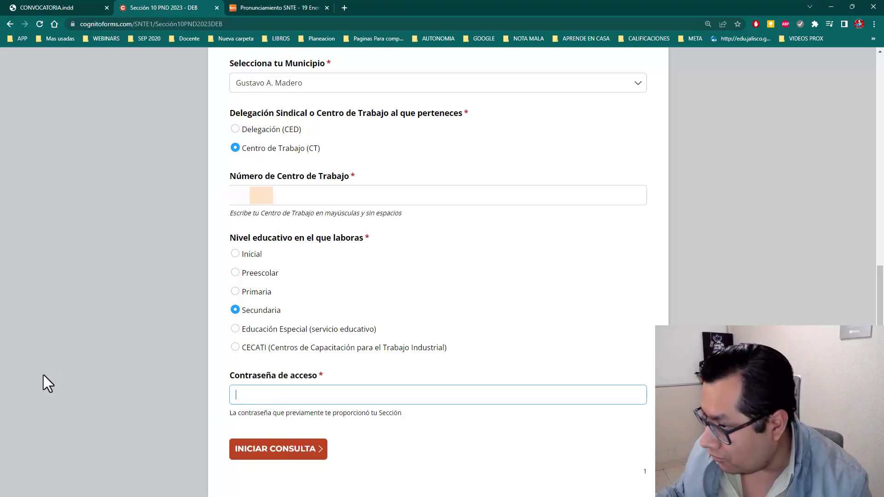
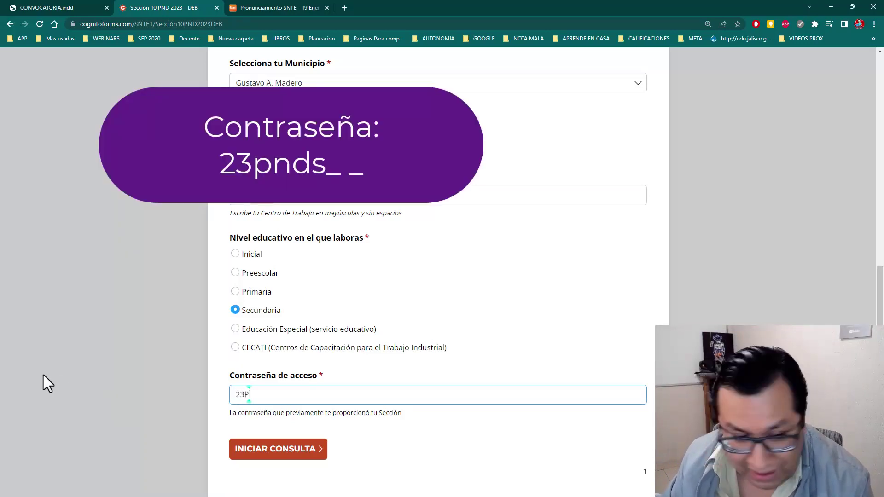
Step: Type the section-issued access password into Contraseña de acceso, correcting the capital letters
key("Caps_Lock")
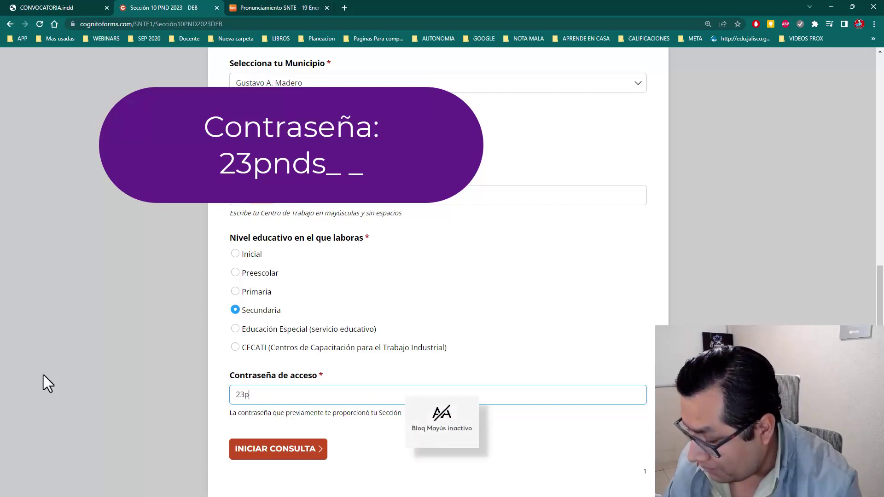
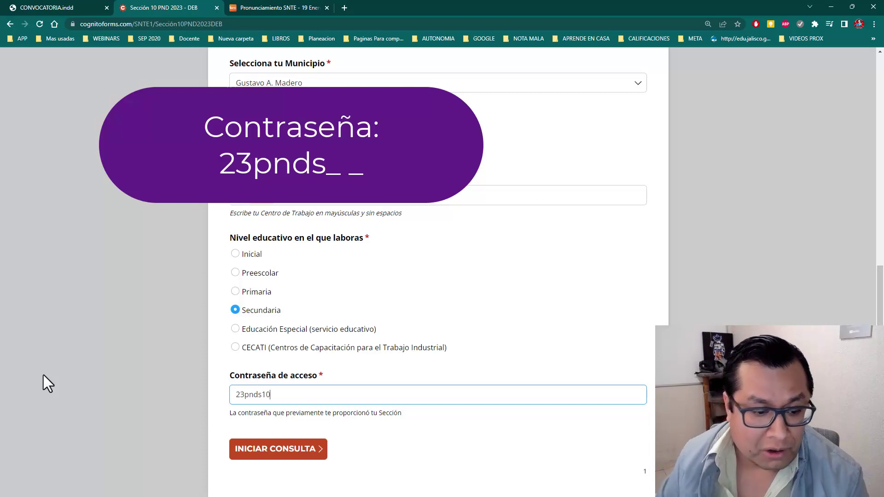
Step: Start the consultation with INICIAR CONSULTA to reach page two
left_click(249, 455)
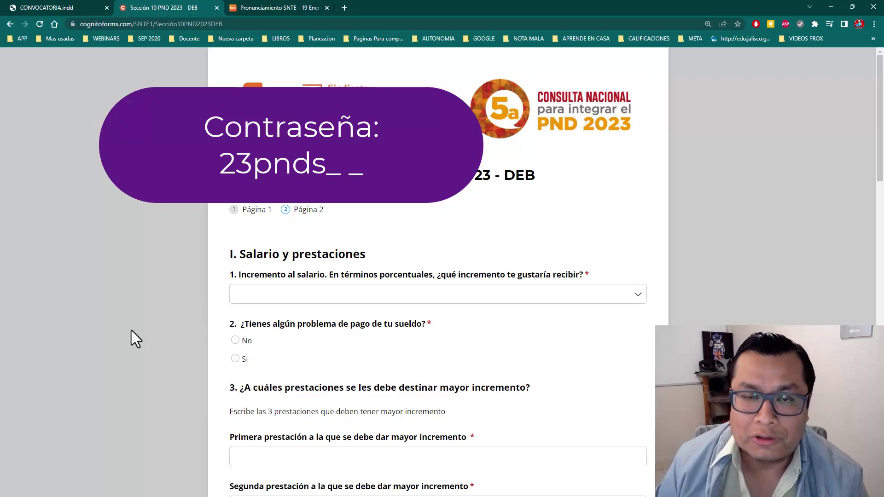
scroll(209, 290, "down", 1)
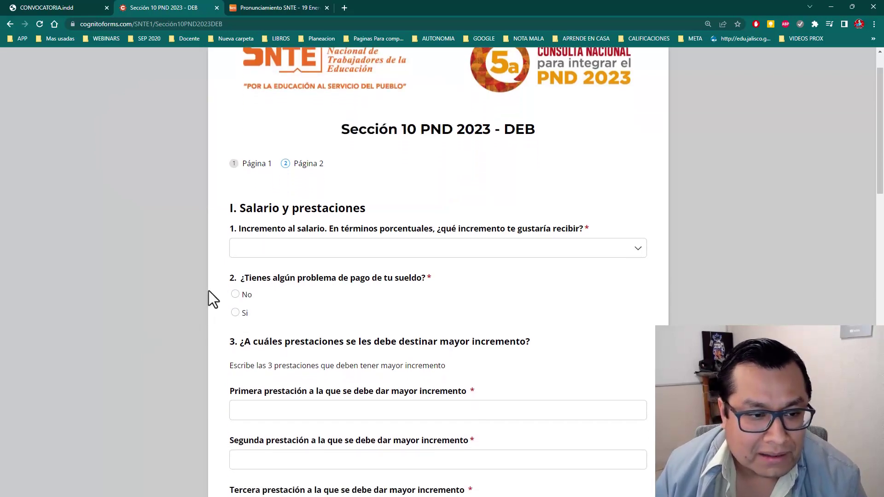
scroll(272, 269, "down", 1)
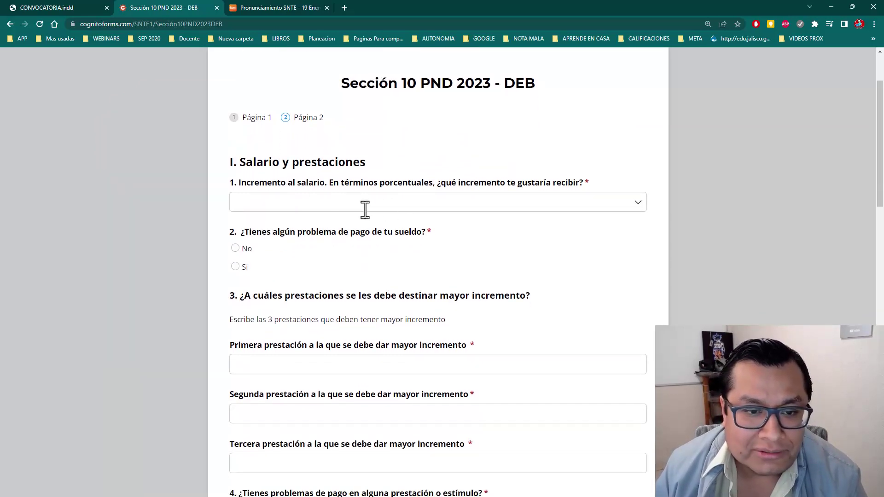
Step: Choose 10 as the desired salary increase and answer No to salary payment problems
left_click(598, 201)
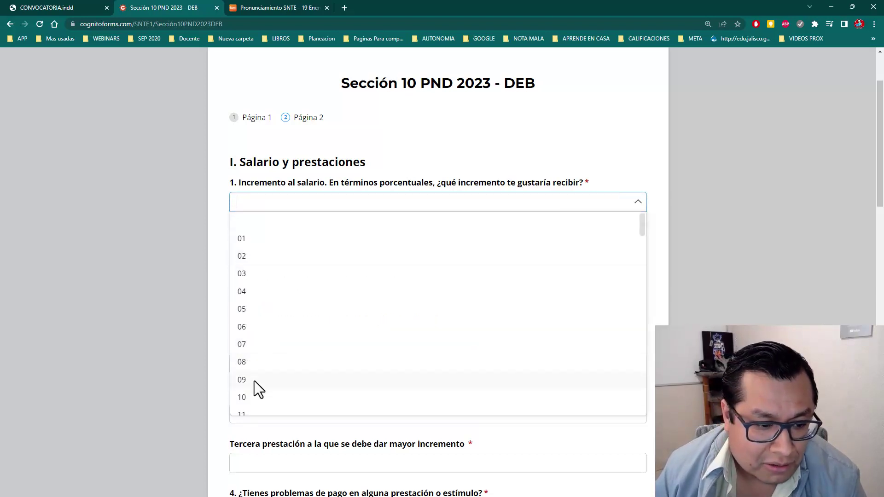
left_click(250, 395)
scroll(184, 352, "down", 1)
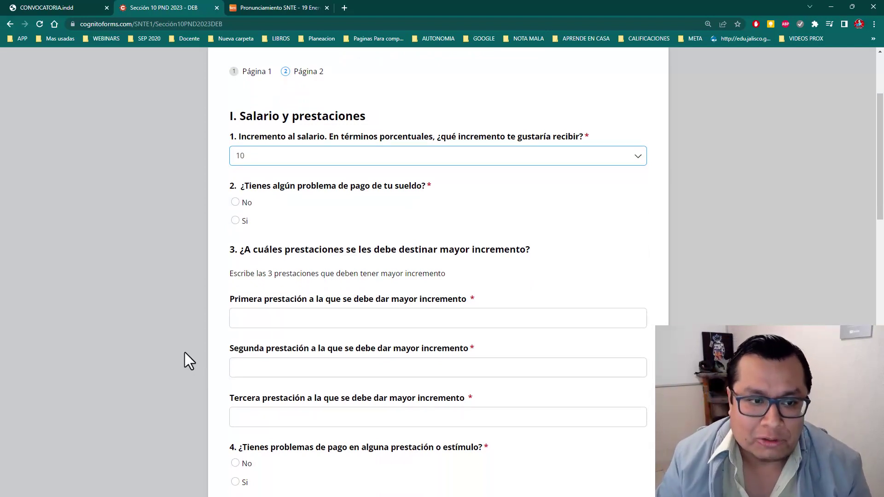
left_click(236, 202)
scroll(162, 310, "down", 3)
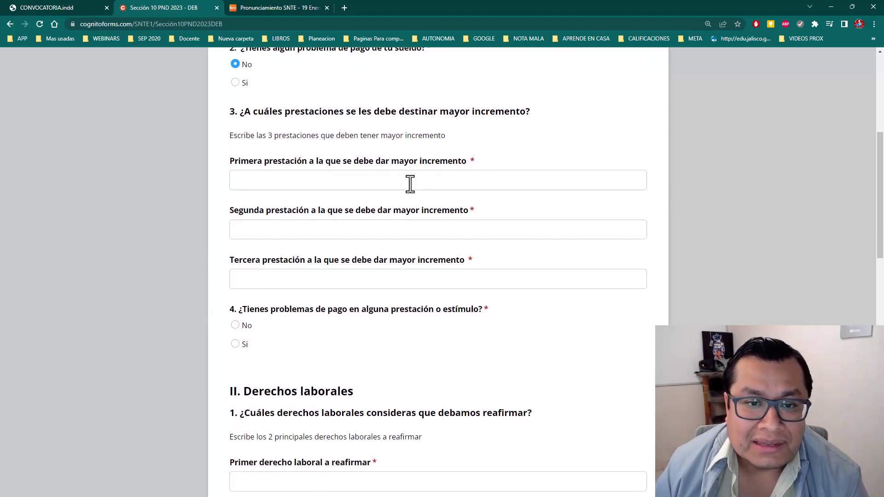
scroll(449, 170, "down", 1)
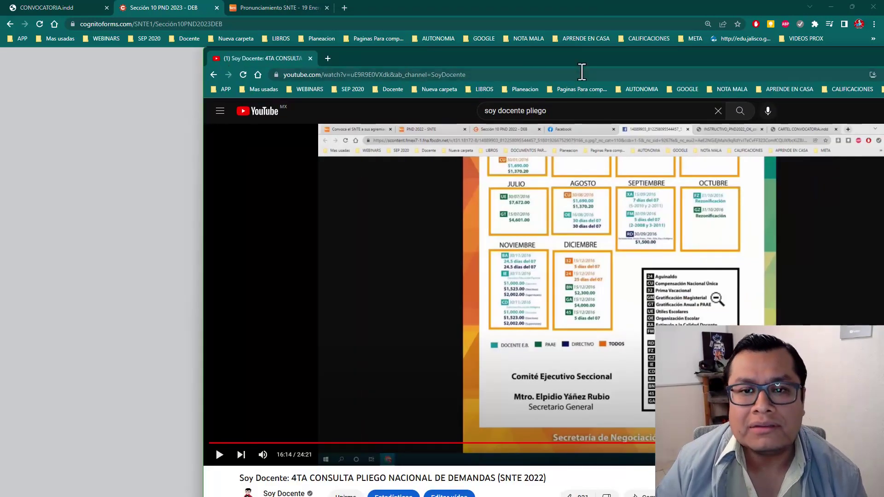
Step: Dock the YouTube window into the main browser, play it full screen, and seek to 15:56
left_click_drag(601, 54, 456, 66)
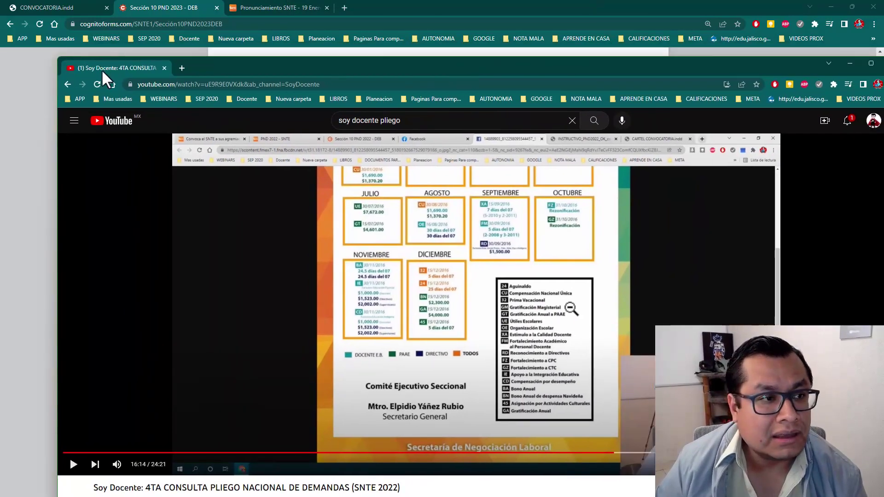
left_click_drag(101, 69, 60, 8)
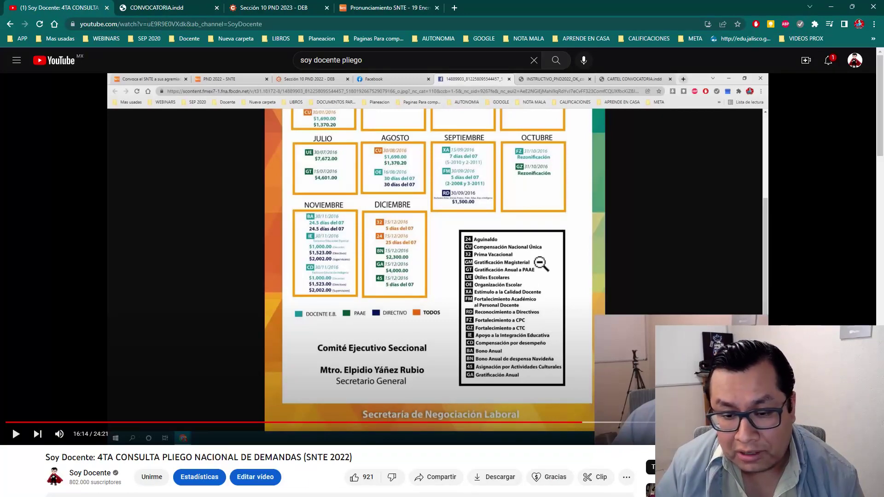
key("f")
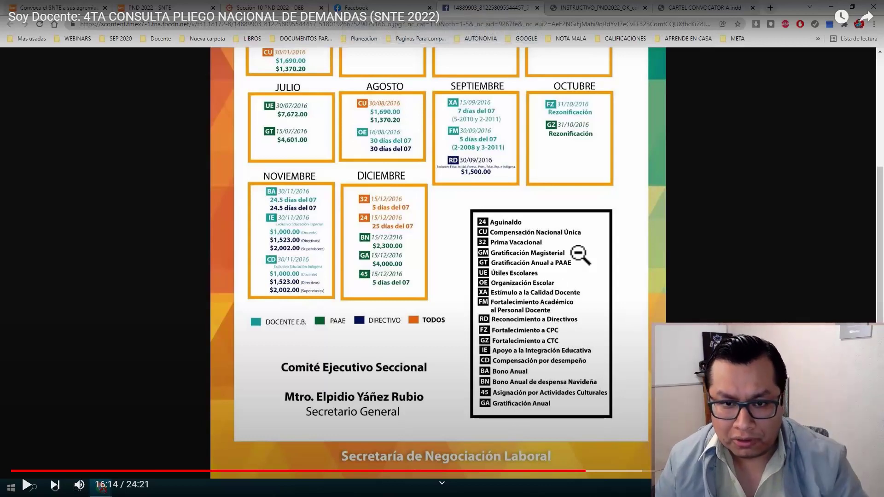
left_click(572, 472)
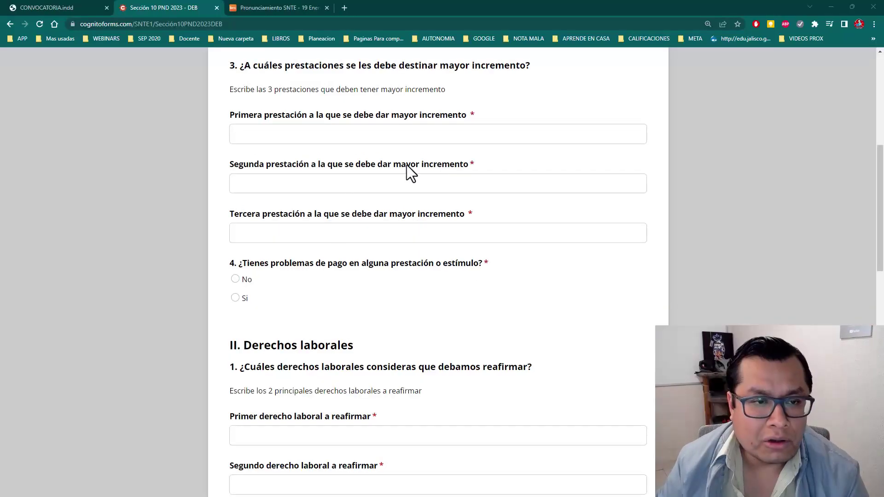
Step: Enter Quinquenios and Aguinaldo as the first two benefits
left_click(421, 137)
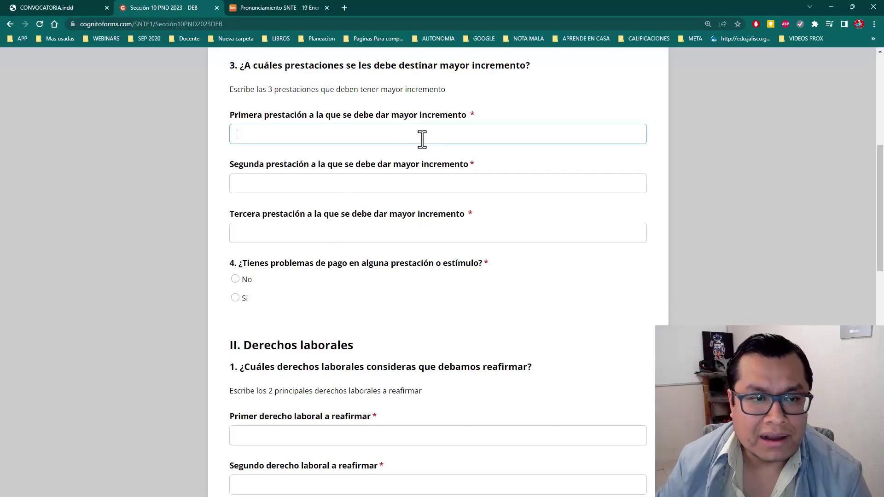
type("q")
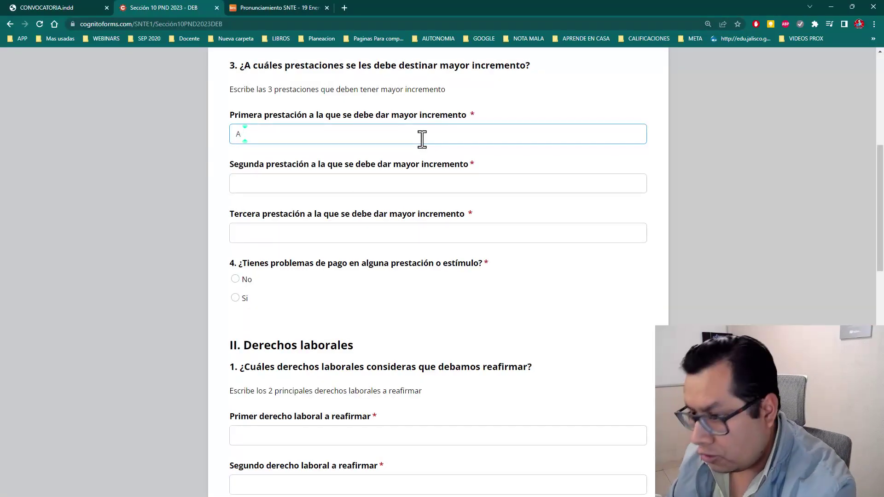
key("BackSpace")
type("q")
key("BackSpace")
type("Q")
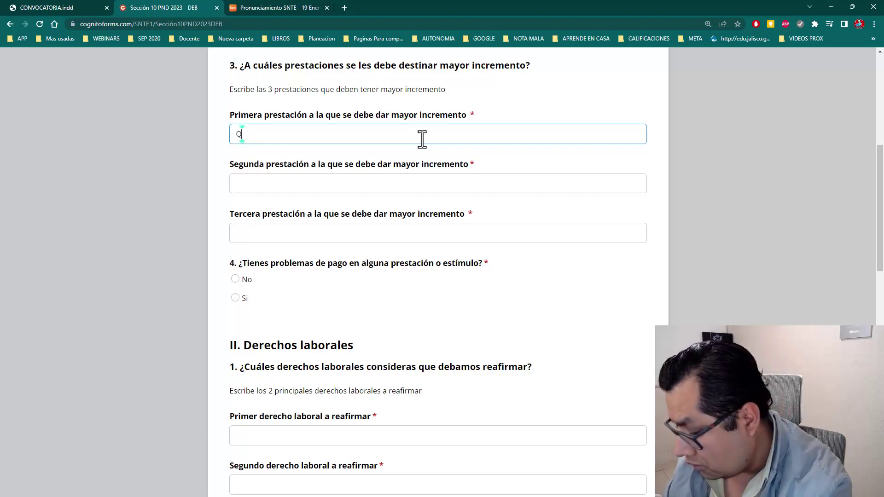
type("uinquenios")
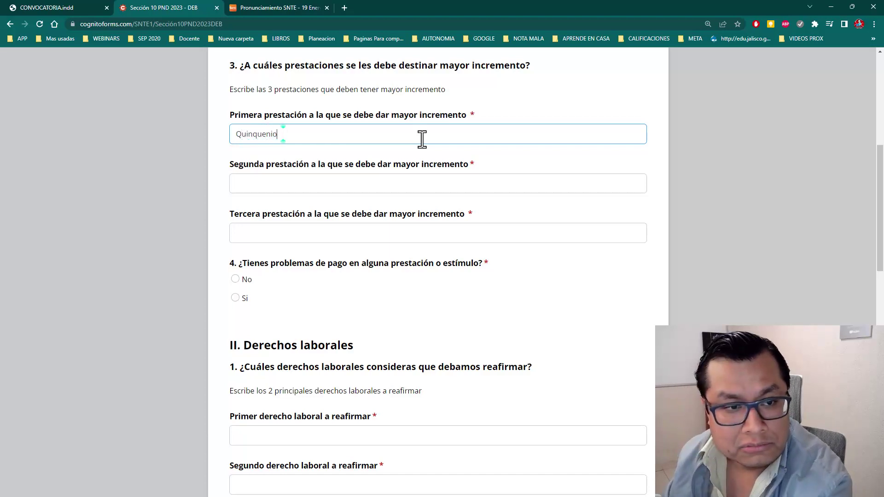
left_click(320, 183)
type("Aguinaldo")
Step: Enter Prima vacacional as the third benefit and answer No to question 4
left_click(471, 273)
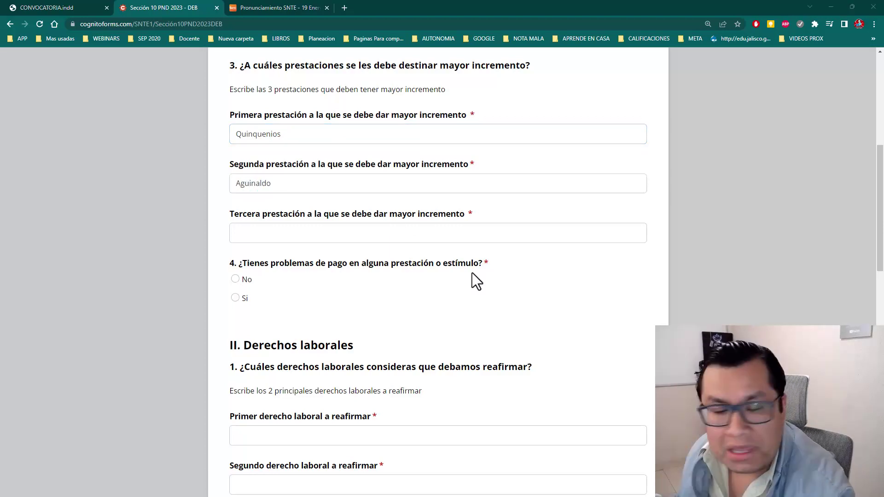
type("Prima vacacional")
left_click(422, 251)
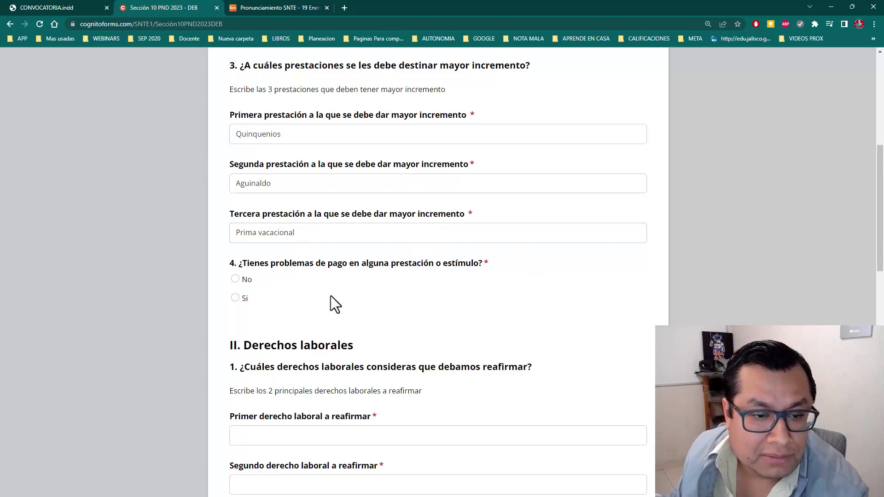
scroll(293, 262, "down", 1)
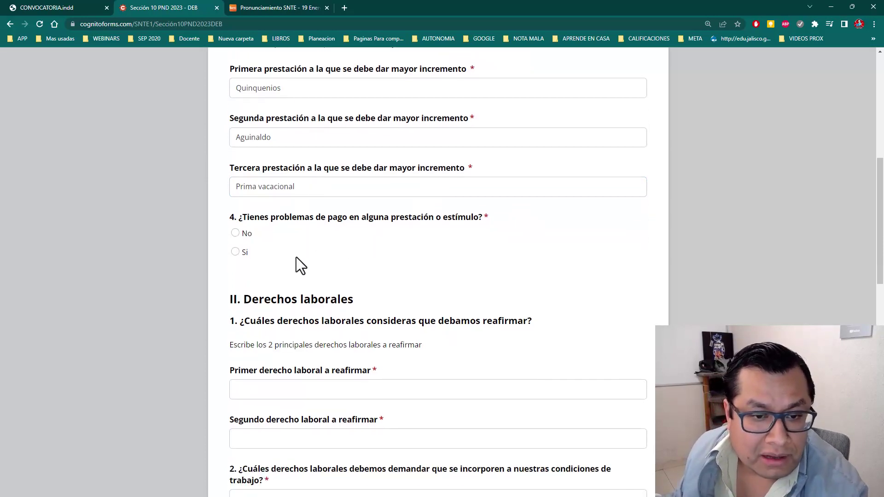
left_click(235, 233)
Step: Enter Capacitación y superación and Días económicos as the labour rights to reaffirm
scroll(323, 290, "down", 4)
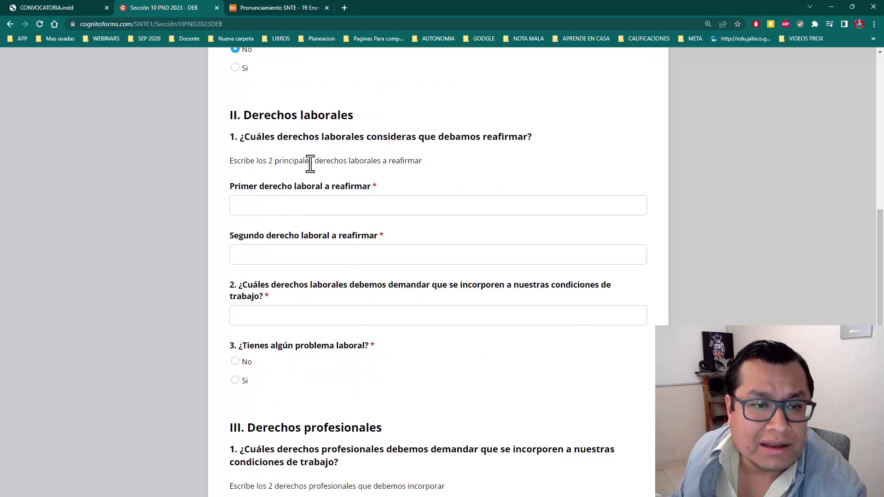
scroll(465, 162, "down", 1)
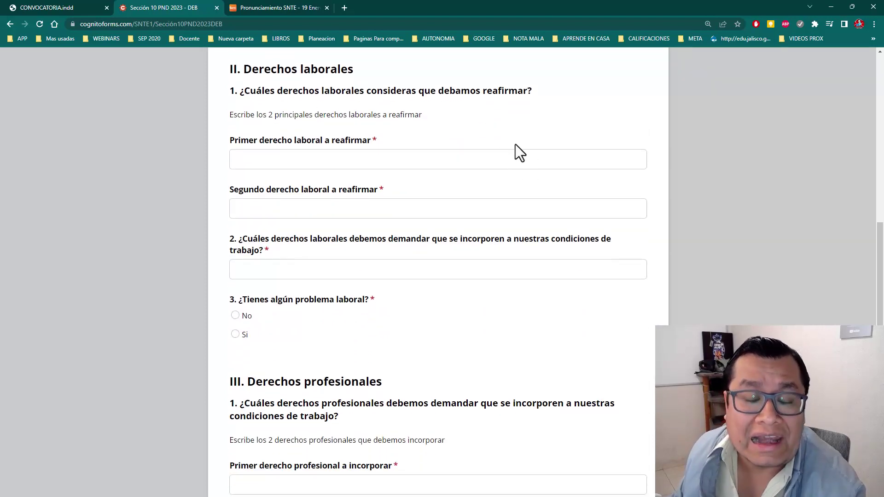
left_click(381, 162)
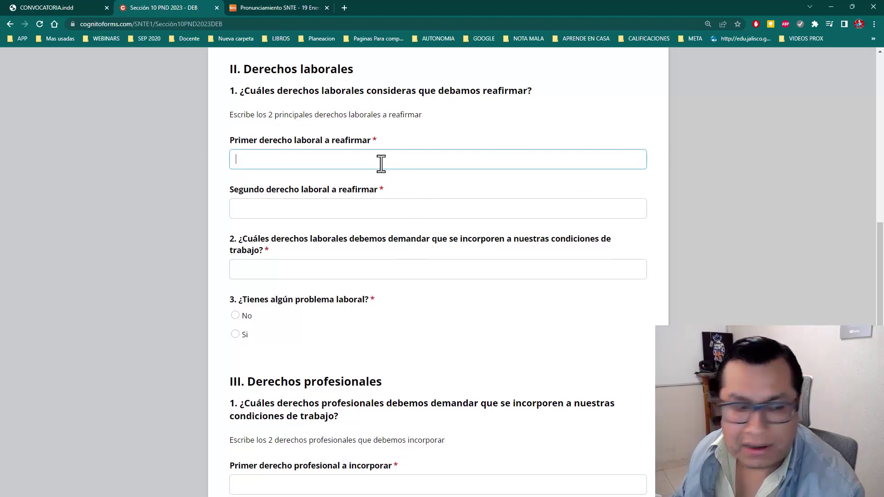
type("Capacitación y superación")
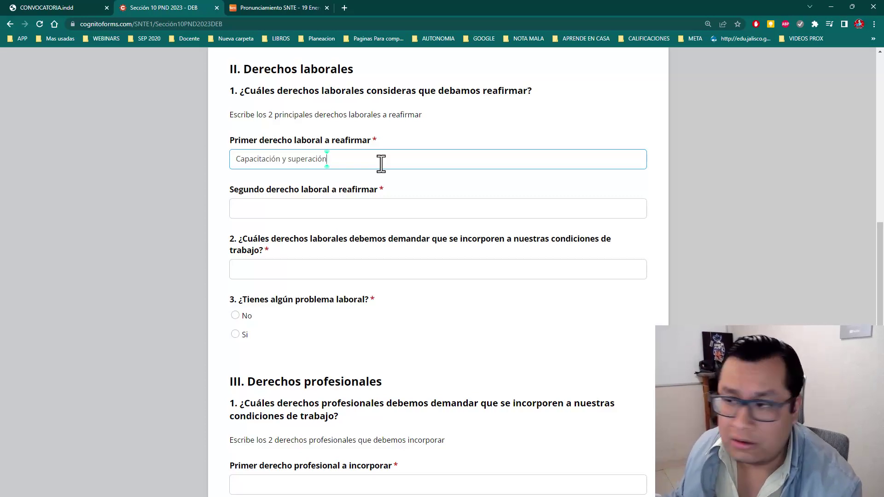
left_click(344, 207)
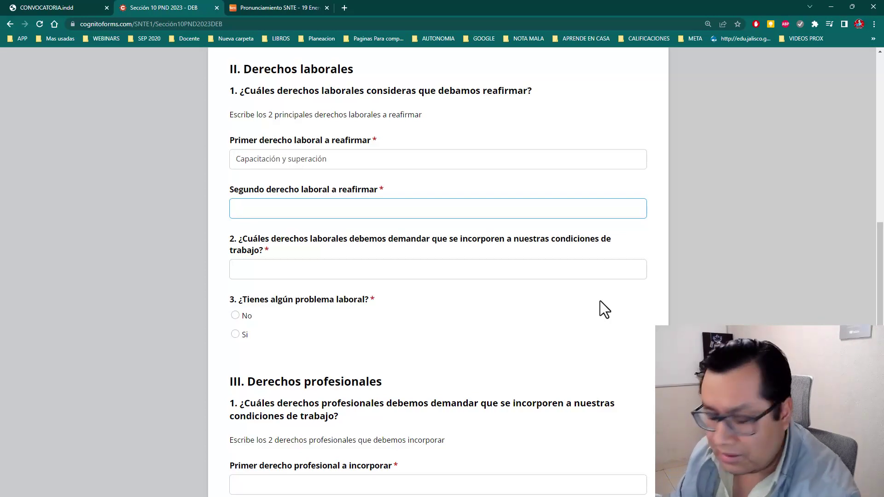
type("Días económicos")
key("Tab")
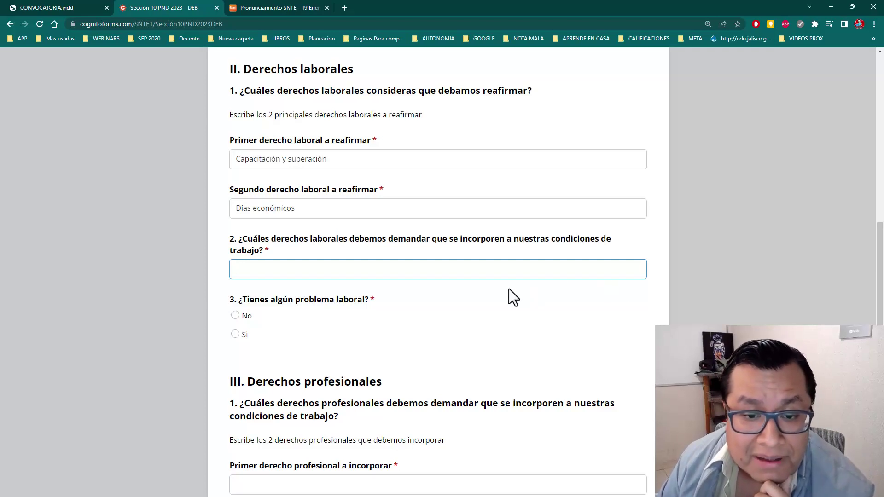
Step: Demand 'Horas pagadas de la descarga administrativa hecha en casa' and answer No to having a labour problem
scroll(509, 288, "down", 1)
scroll(543, 204, "down", 1)
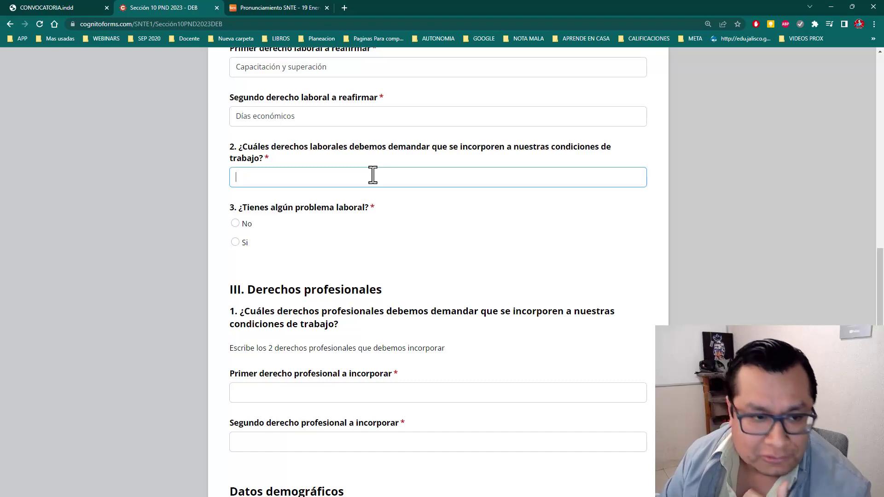
type("Ho")
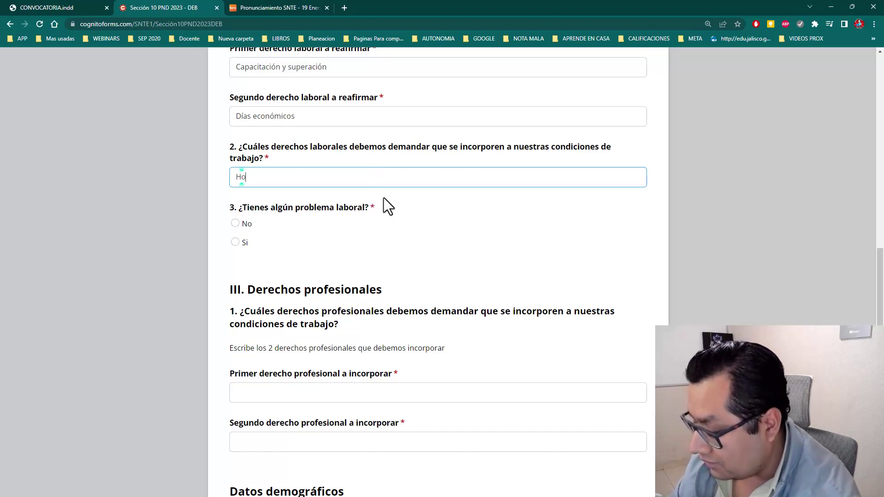
type("ras pagadas de la descarga administrativa hecha en casa")
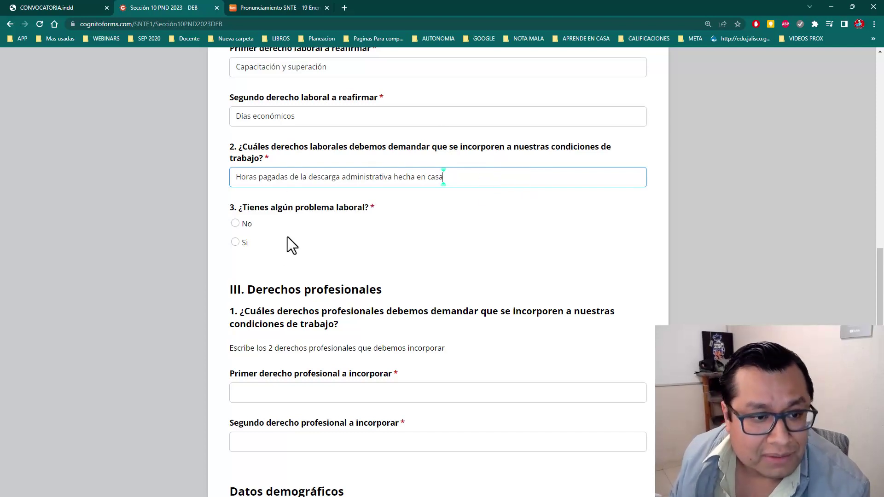
left_click(232, 223)
Step: Type 'Derecho a doble plaza' as the first professional right and 'Año sabático' as the second
scroll(386, 230, "down", 4)
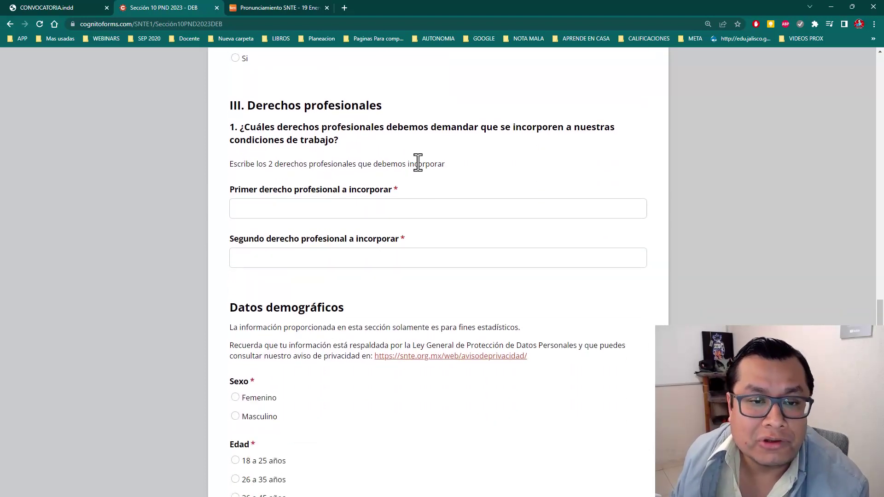
scroll(488, 169, "down", 1)
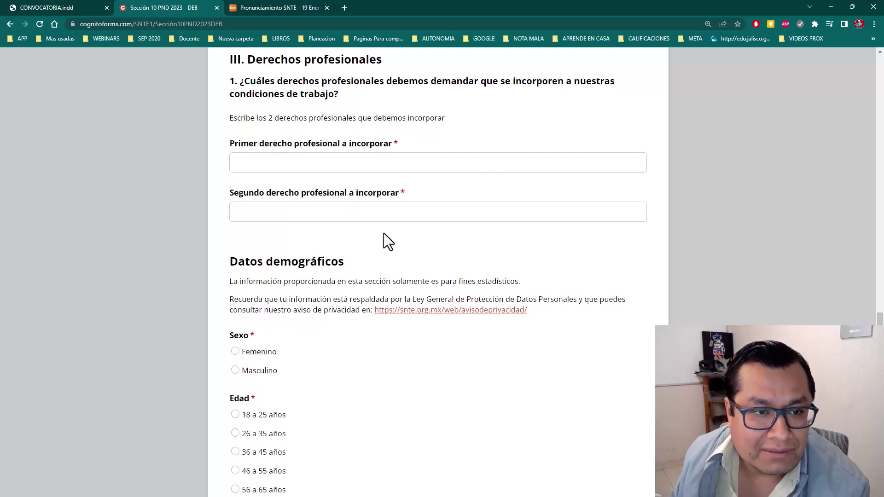
left_click(383, 165)
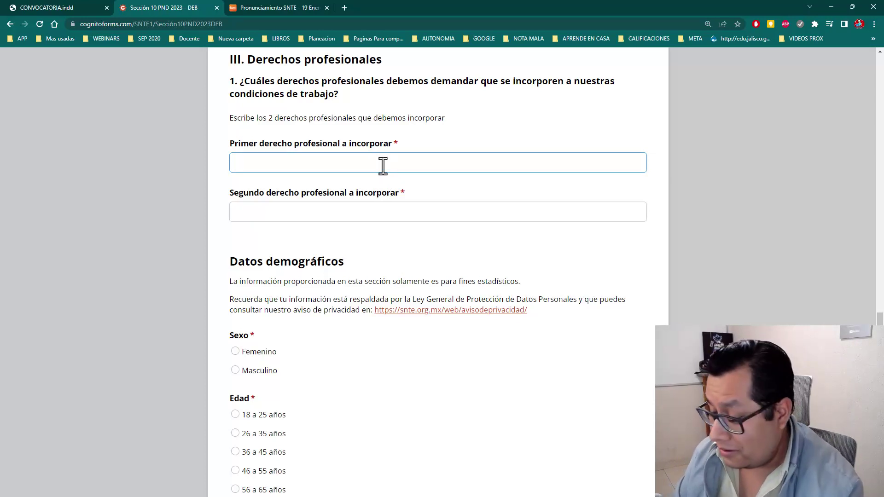
type("Derech")
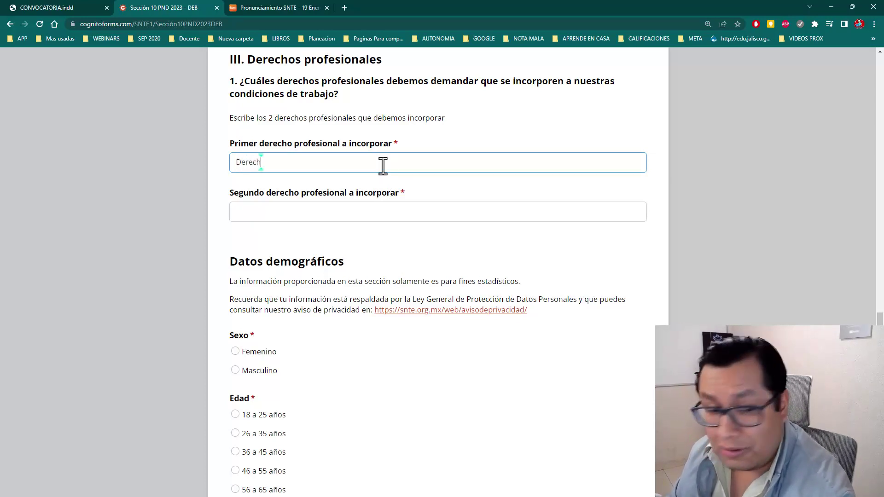
type("o a doble plaza")
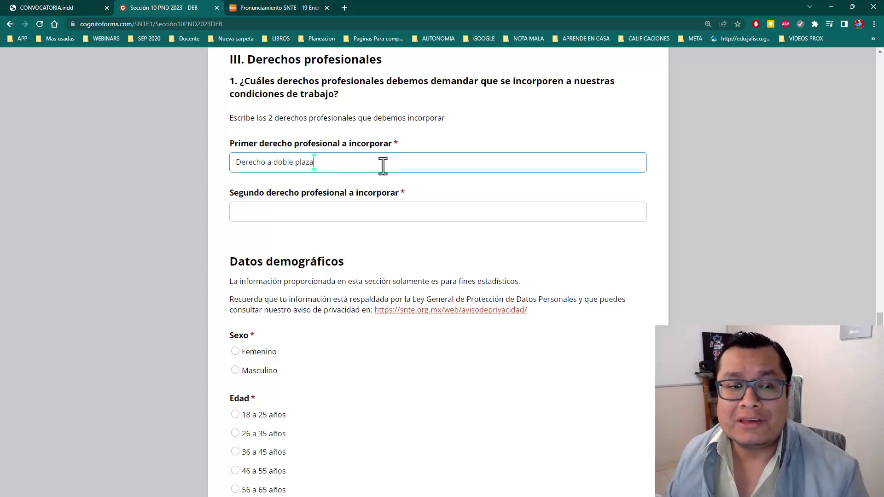
left_click(378, 211)
type("Añ")
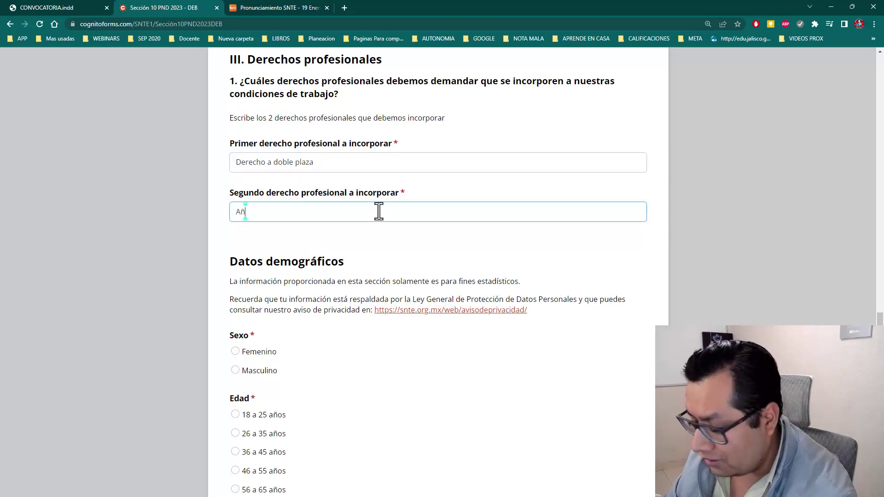
type("o saba")
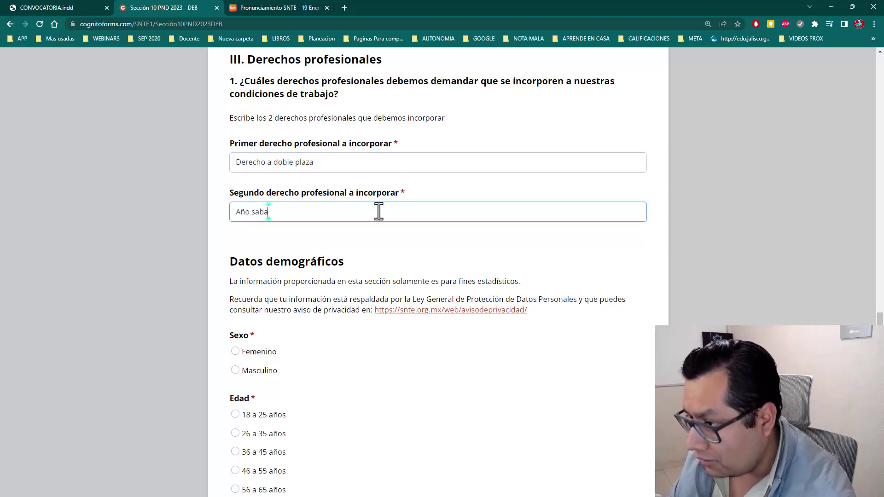
key("BackSpace")
type("ático")
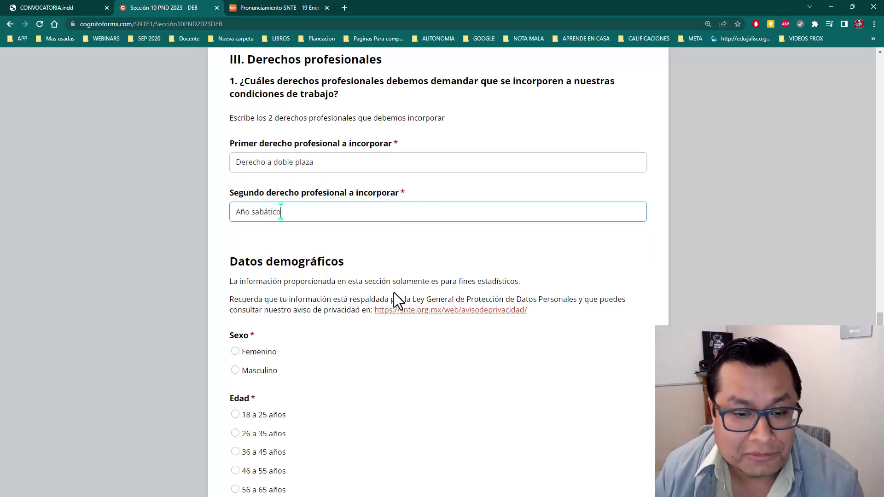
scroll(387, 299, "down", 1)
Step: Answer the sex question with Masculino
scroll(380, 311, "down", 2)
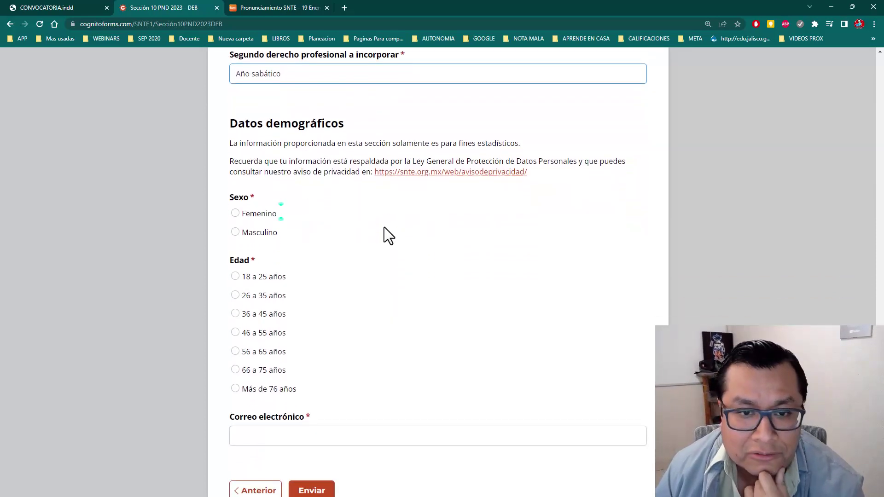
scroll(347, 227, "down", 1)
left_click(250, 190)
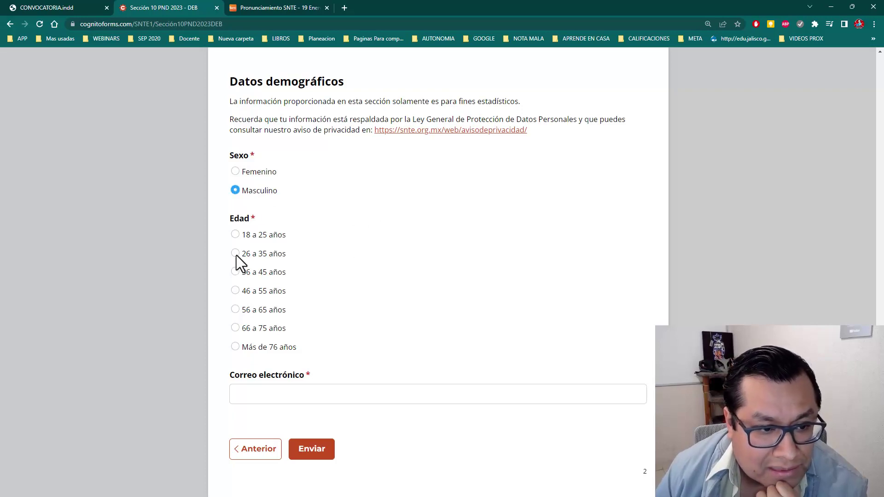
Step: Enter the contact e-mail address and submit the consultation form
left_click(378, 399)
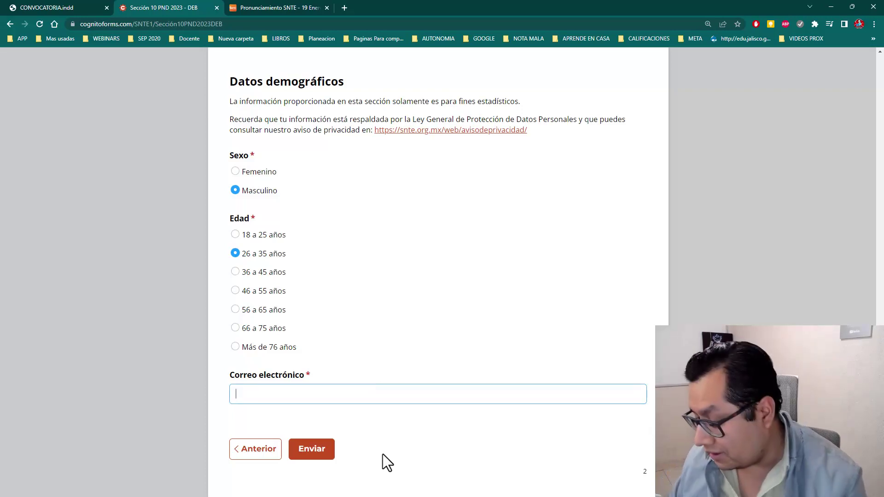
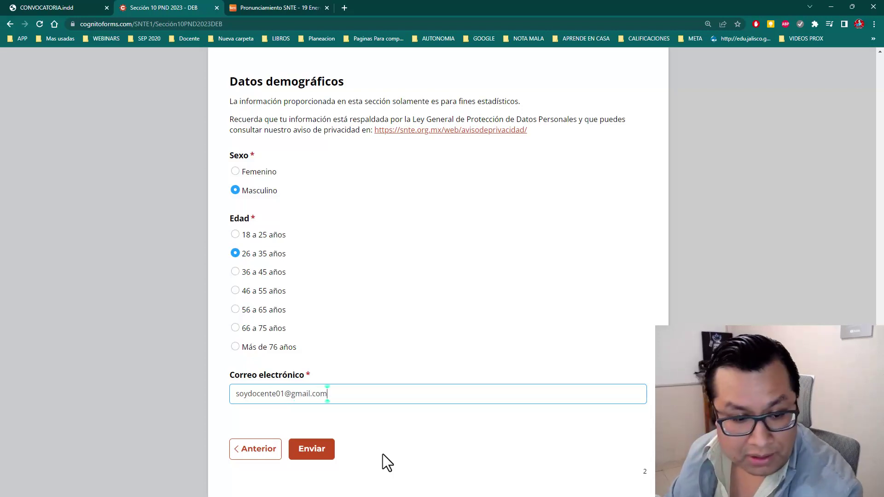
left_click(317, 450)
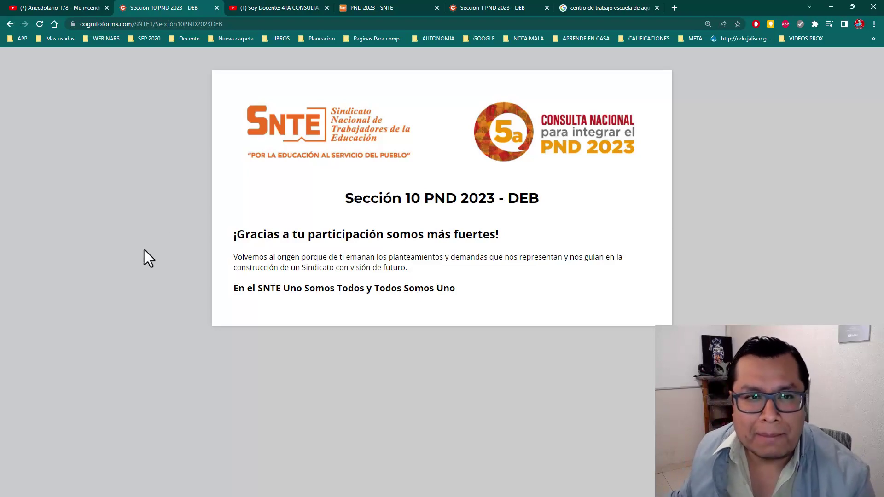
Step: Switch to the PND 2023 - SNTE page listing the union sections
left_click(365, 7)
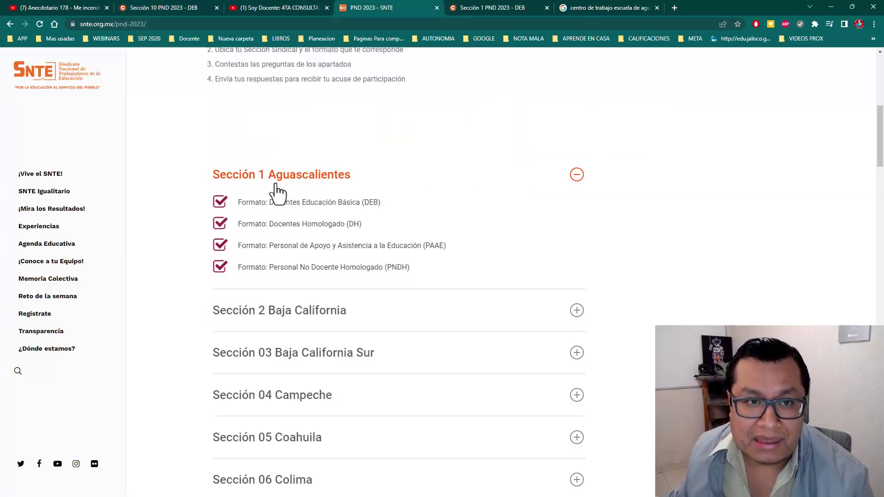
Step: Switch back to the Sección 10 PND 2023 - DEB thank-you page
left_click(178, 7)
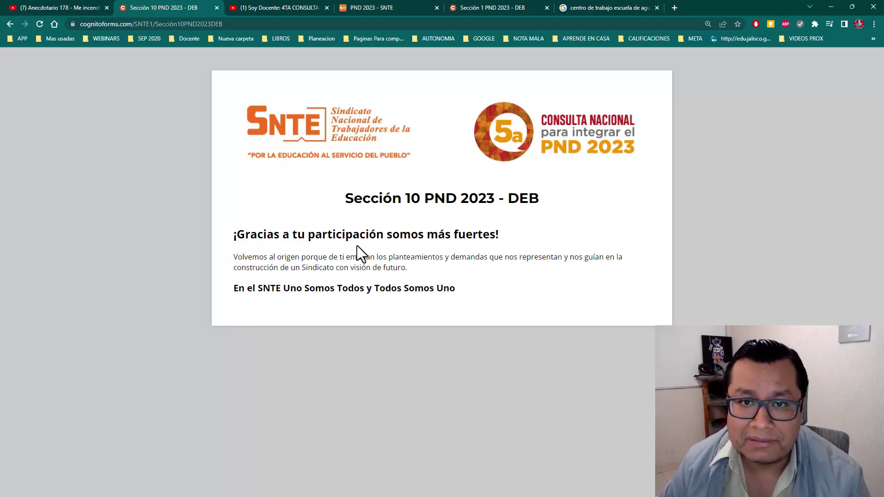
Step: Open the Sección 1 PND 2023 - DEB form and start its consultation
left_click(497, 8)
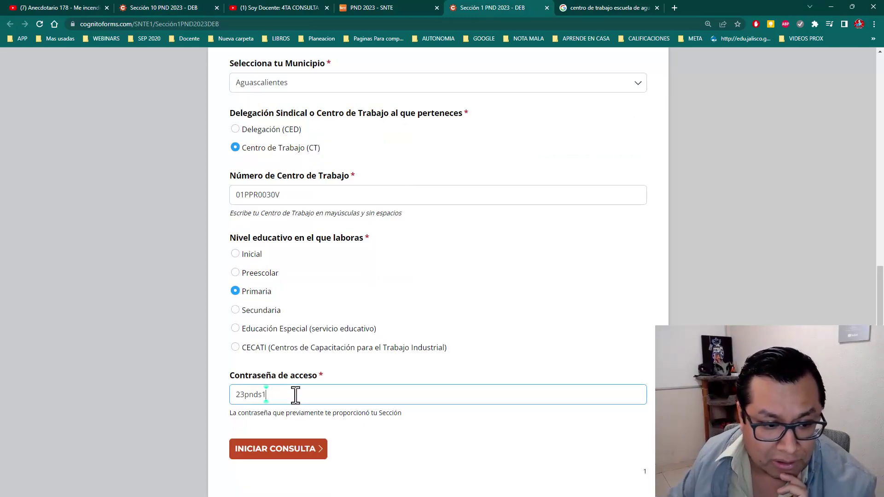
left_click(305, 453)
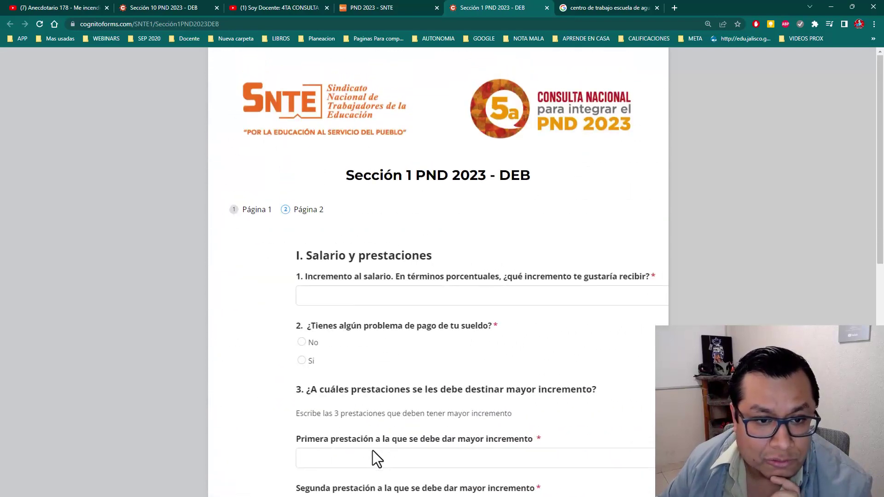
scroll(306, 321, "down", 3)
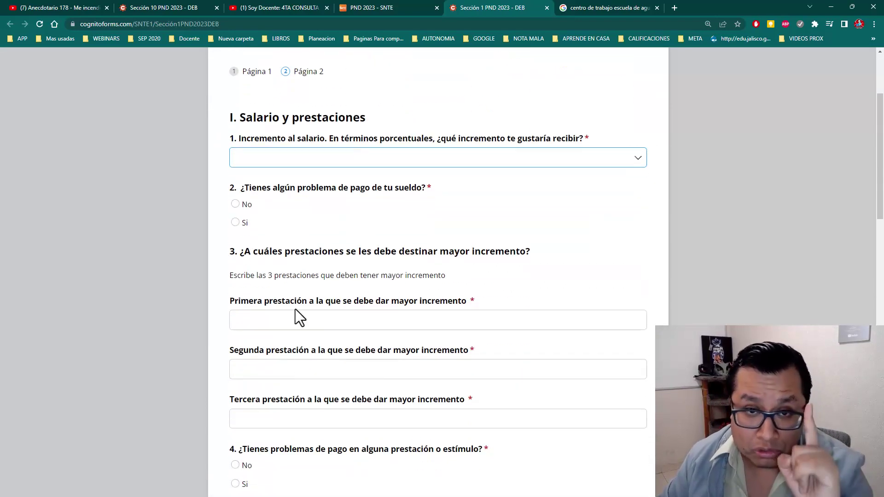
Step: Go back to Página 1's password field and retry INICIAR CONSULTA, getting the incorrect-password notice
left_click(236, 72)
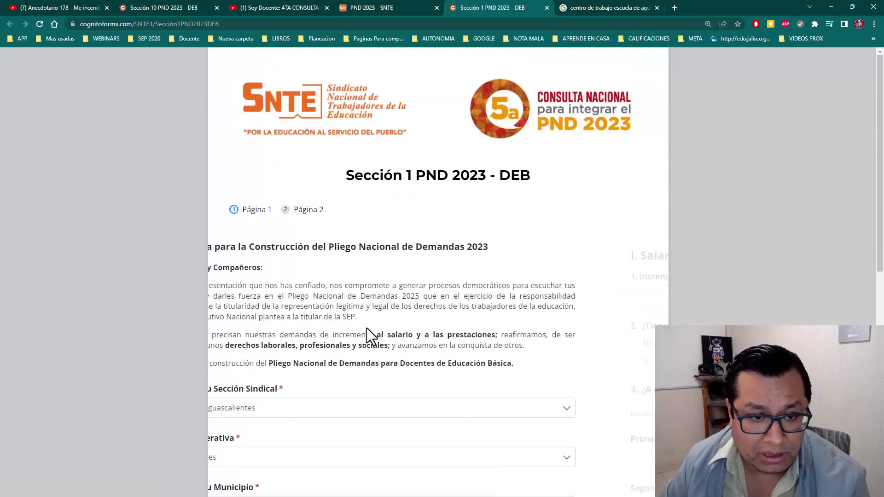
scroll(363, 350, "down", 9)
left_click(313, 399)
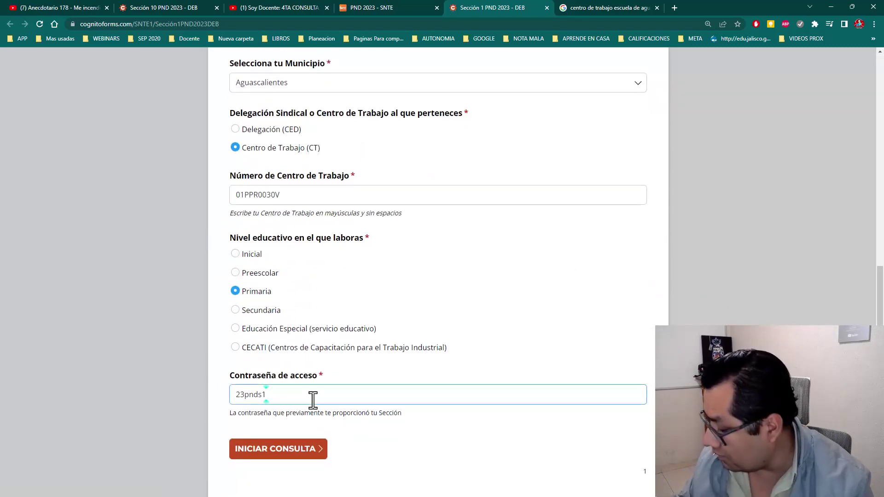
left_click(279, 453)
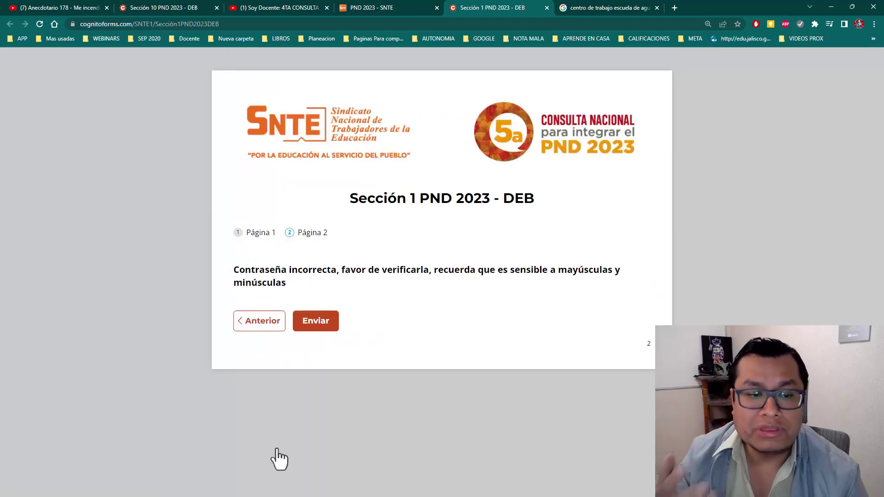